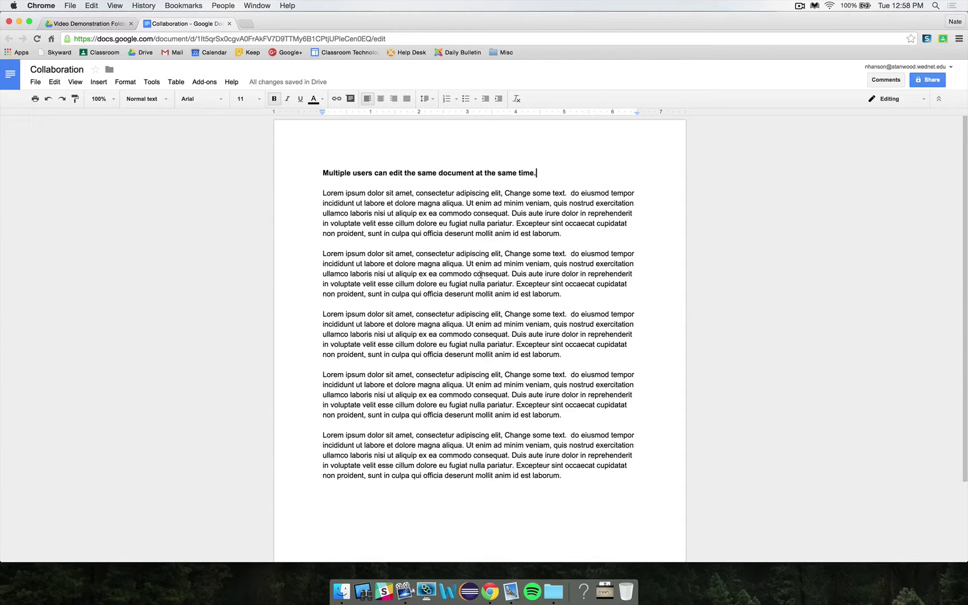
Share the document with the demo staff account as Can edit, skipping the email notification
left_click(930, 80)
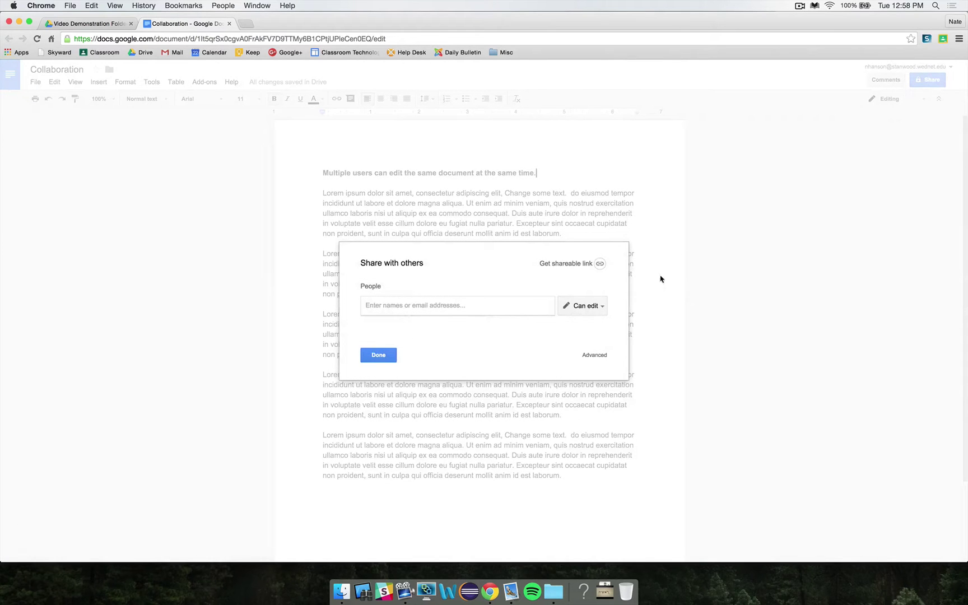
left_click(590, 308)
left_click(571, 325)
type("demost")
key("Return")
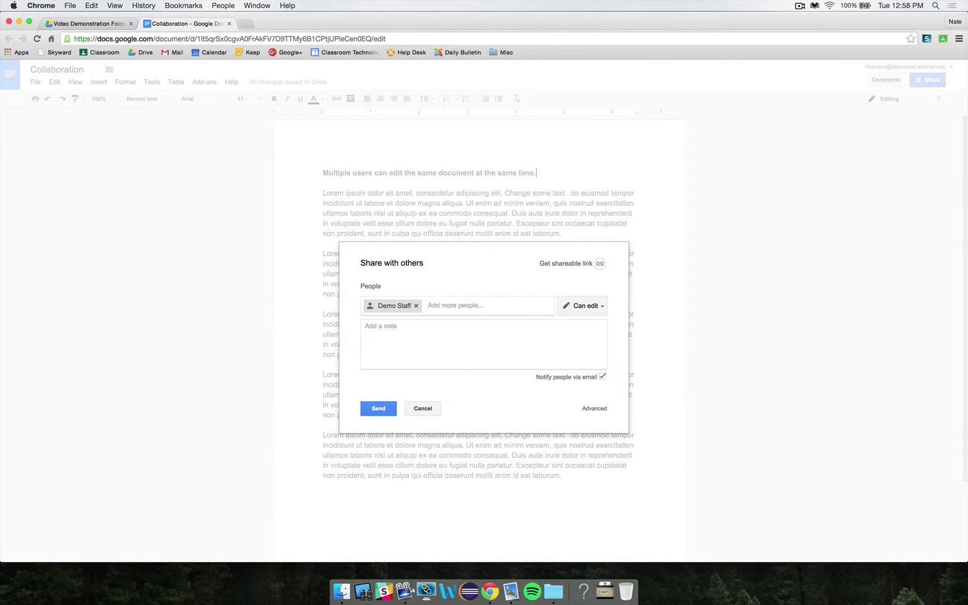
left_click(602, 376)
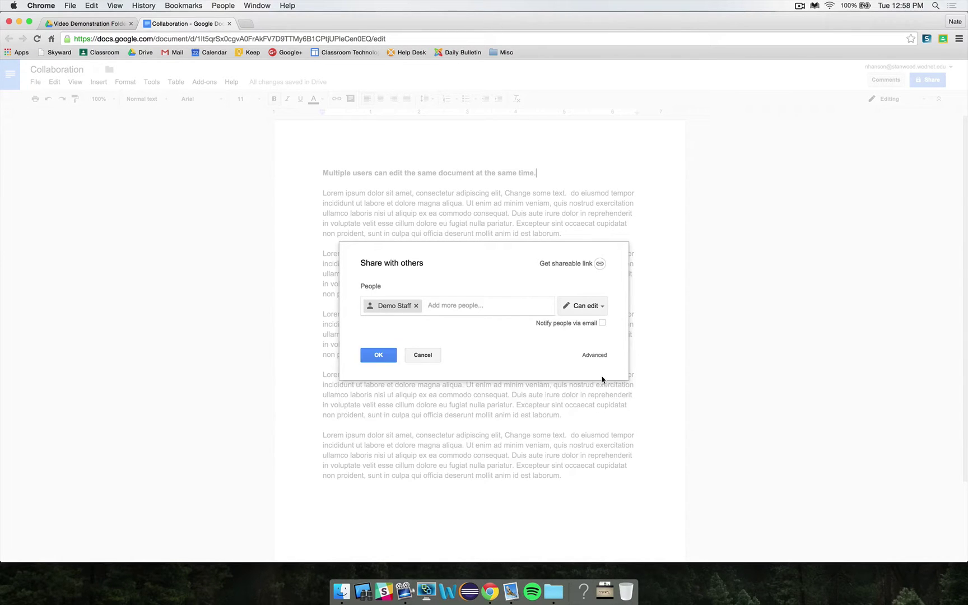
left_click(382, 358)
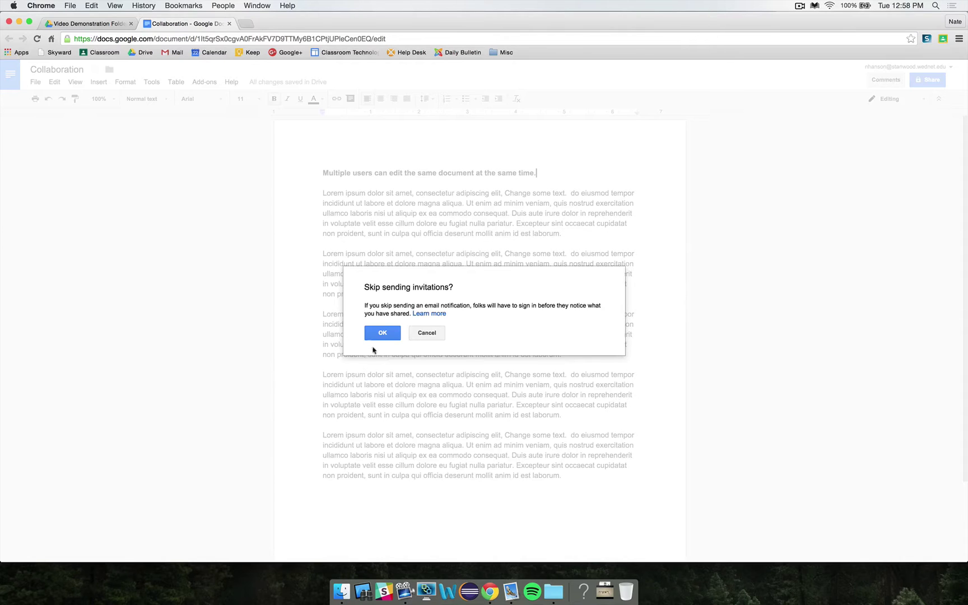
left_click(382, 333)
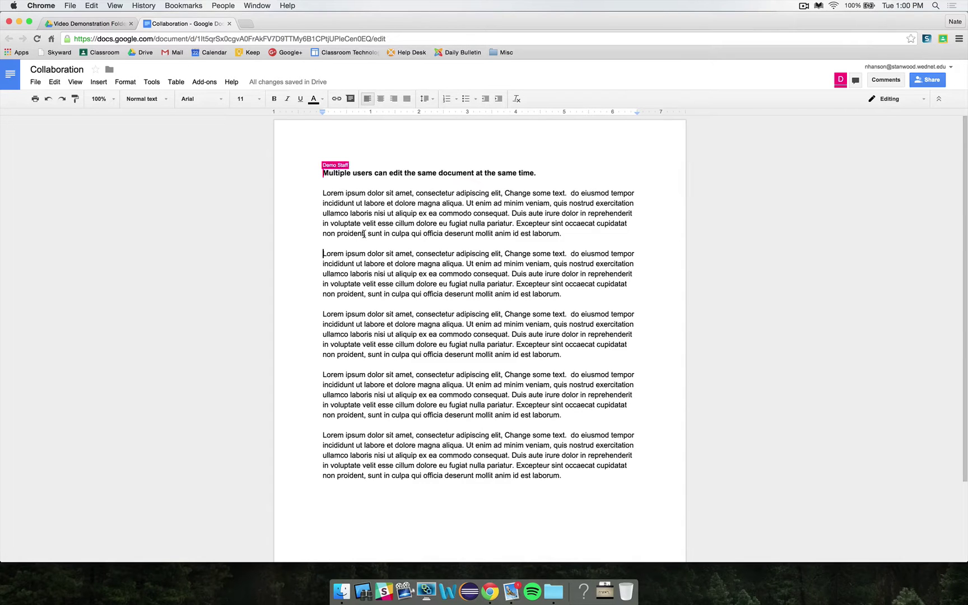
Delete the opening text of the third paragraph, from "Lorem ipsum" through "magna aliqua."
left_click(323, 315)
left_click_drag(322, 314, 464, 325)
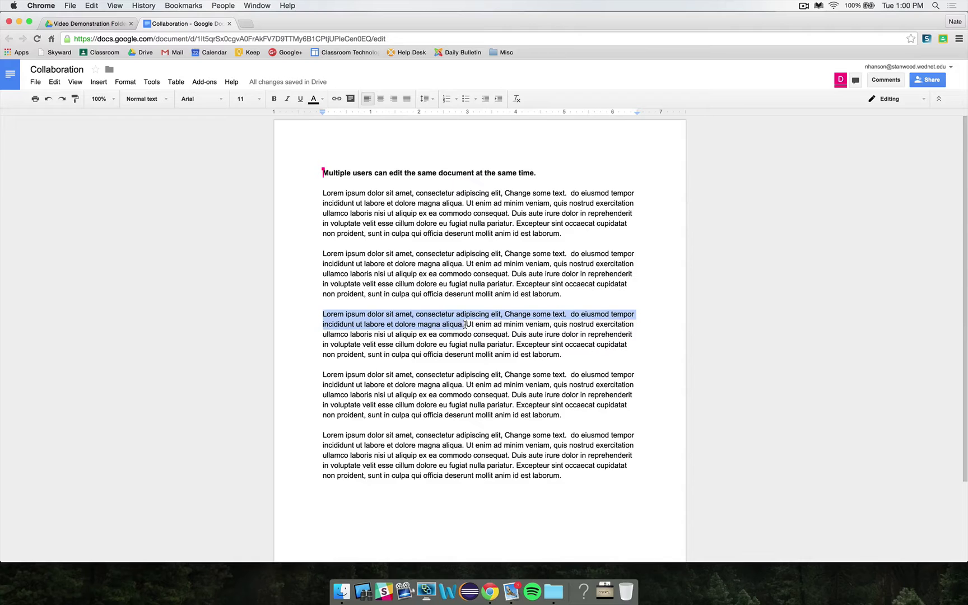
key("BackSpace")
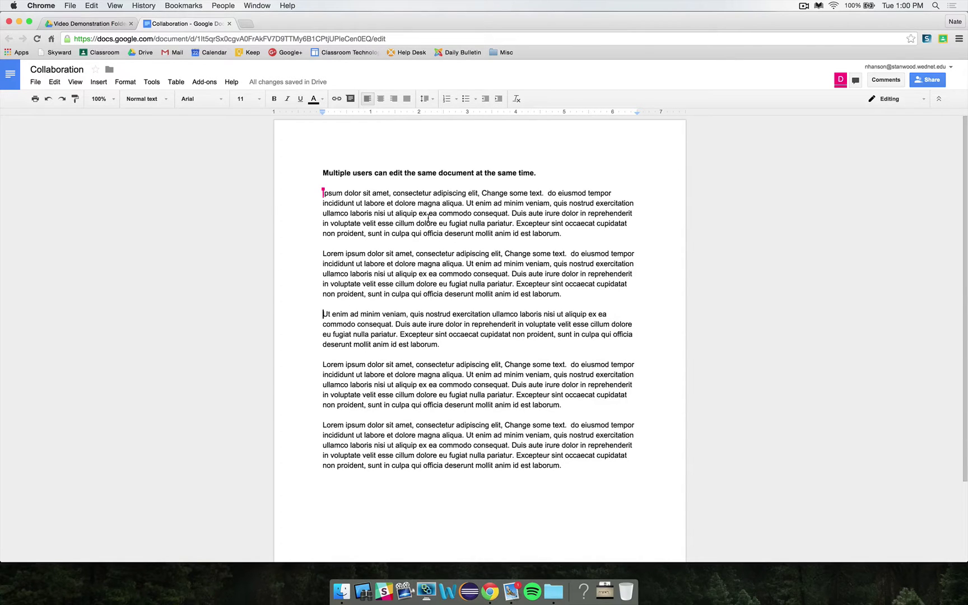
Add the comment "Should we change this?" to "do eiusmod tempor" in the second paragraph
left_click_drag(561, 234, 313, 193)
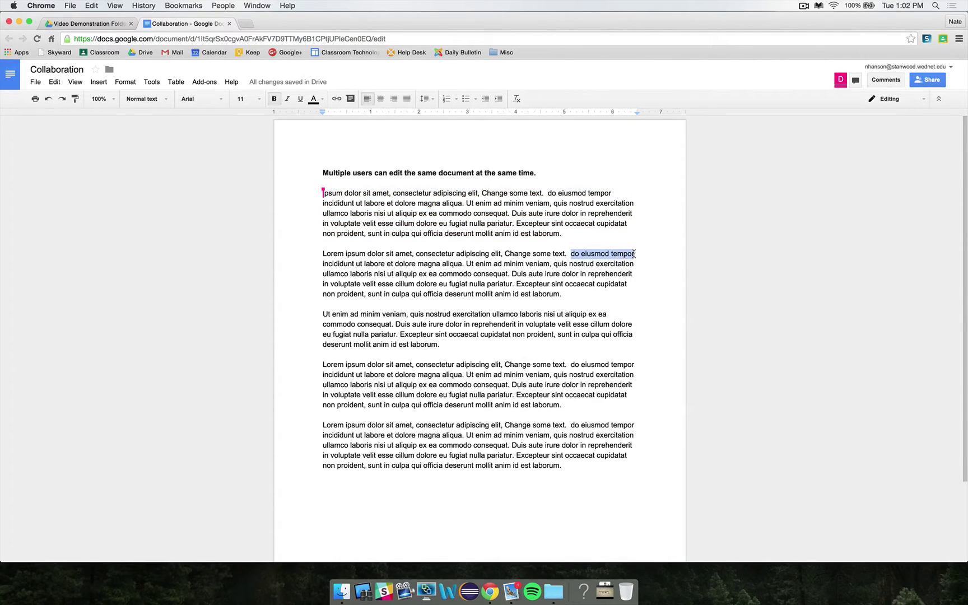
left_click(350, 98)
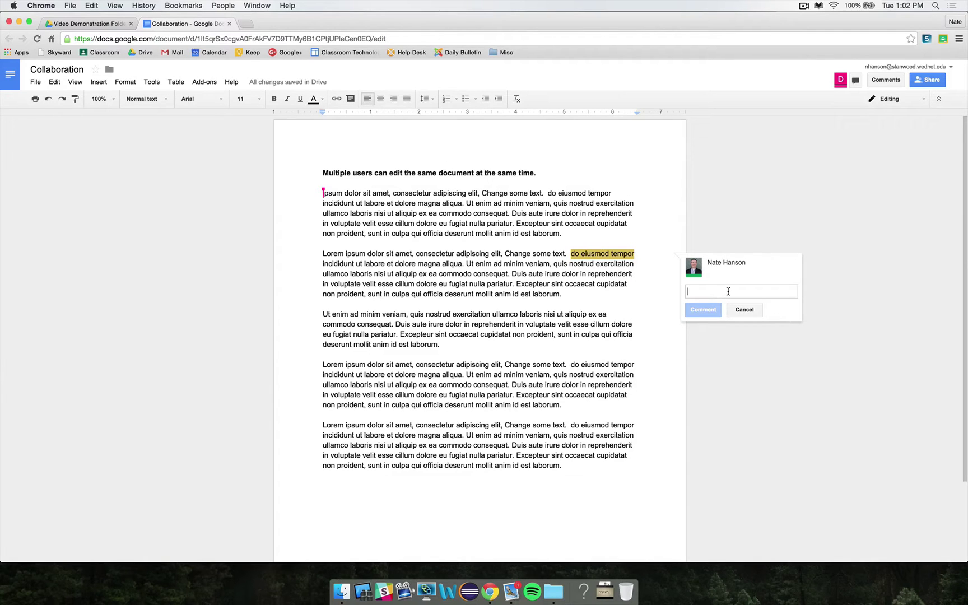
type("Should we cahnge")
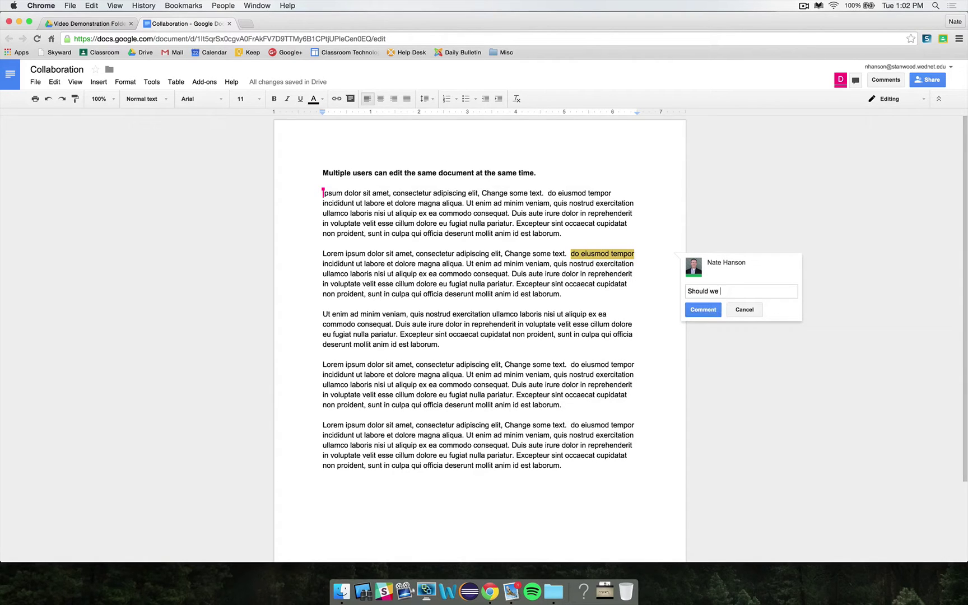
key("BackSpace")
key("BackSpace")
key("BackSpace")
key("BackSpace")
key("BackSpace")
type("hange this?")
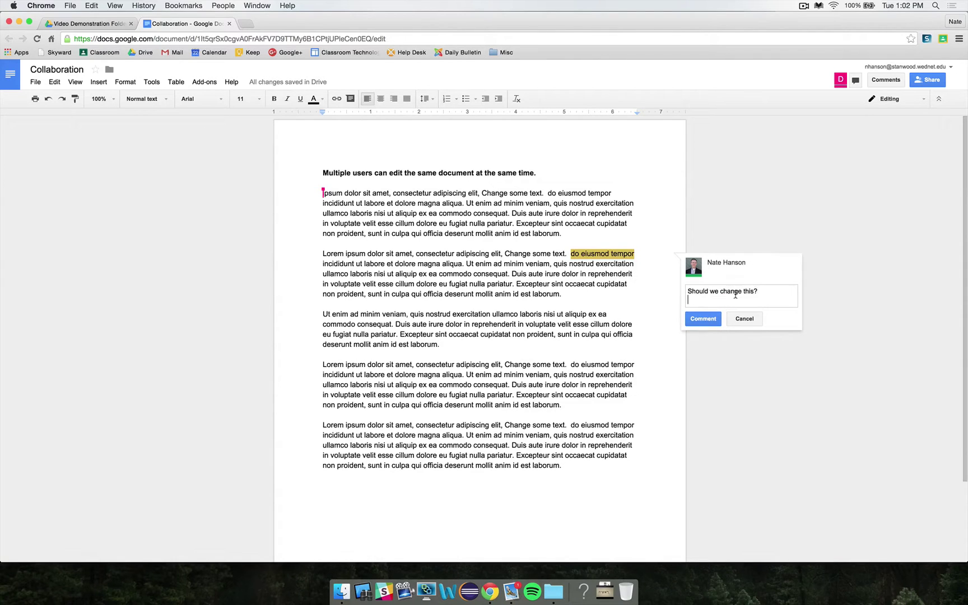
left_click(703, 319)
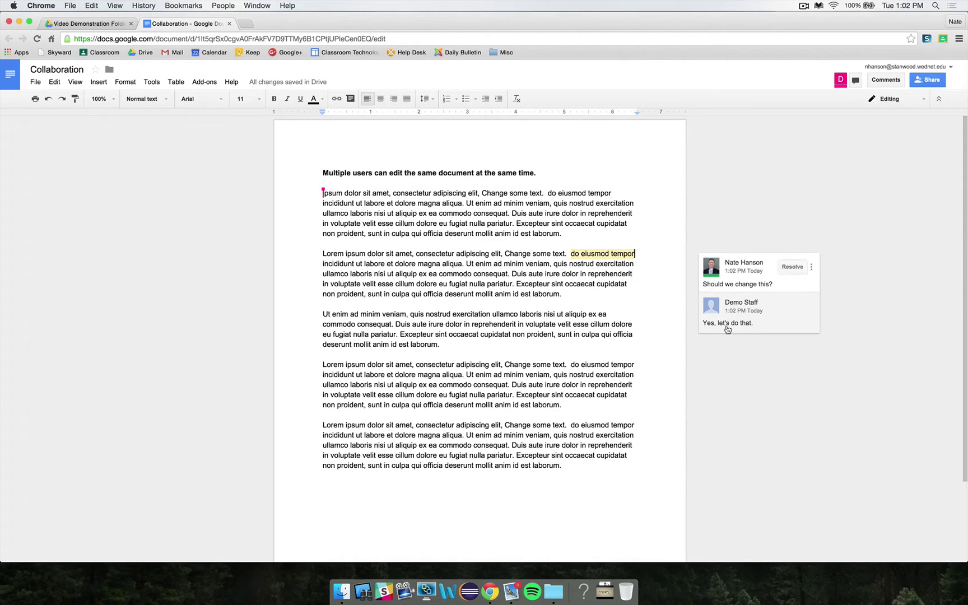
Open the document's group chat and send the message "Hello there..." to the collaborator
left_click(856, 82)
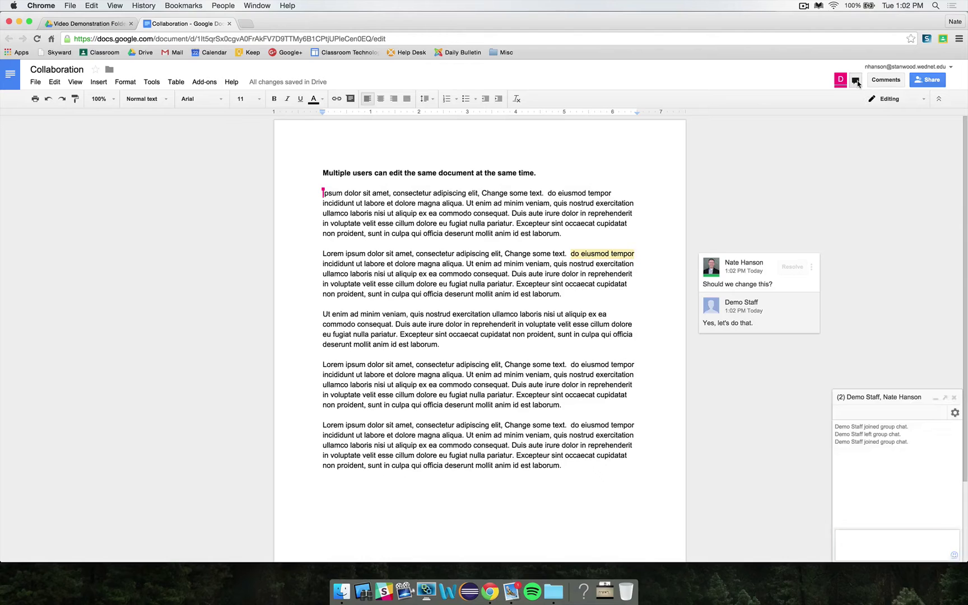
left_click(864, 539)
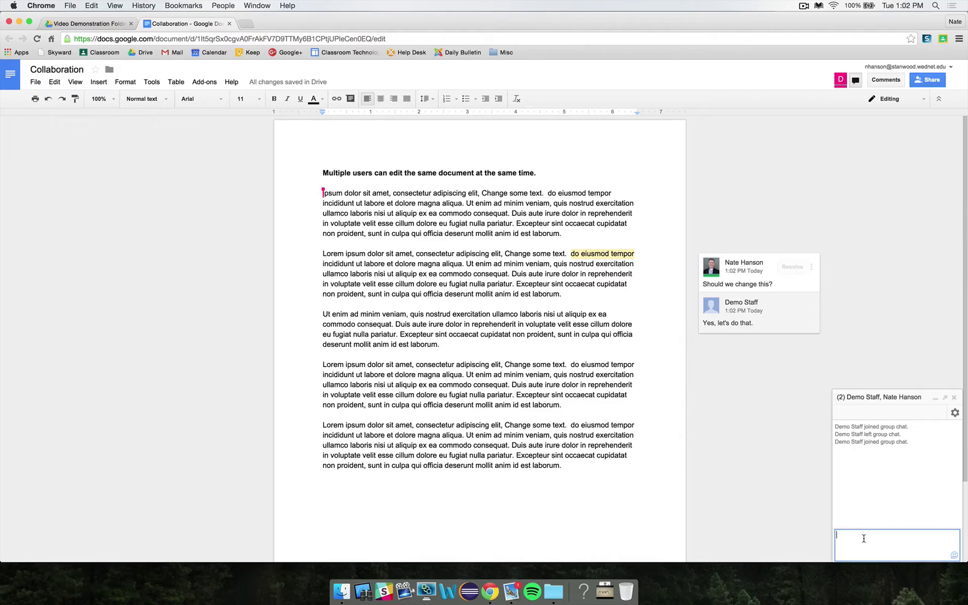
type("What")
key("BackSpace")
key("BackSpace")
key("BackSpace")
key("BackSpace")
type("Hello there...")
key("Return")
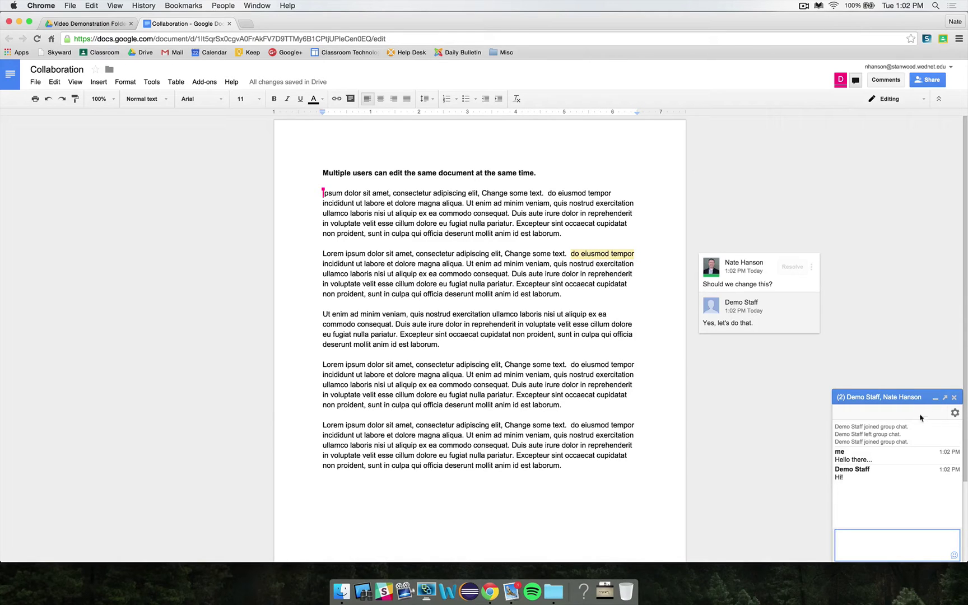
Close the group chat and the Collaboration document
left_click(954, 397)
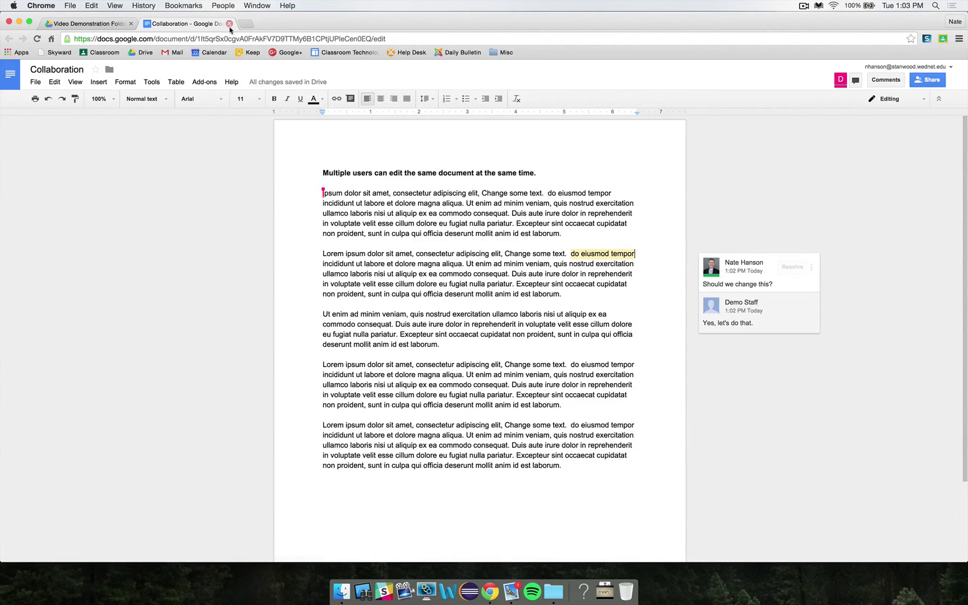
left_click(229, 23)
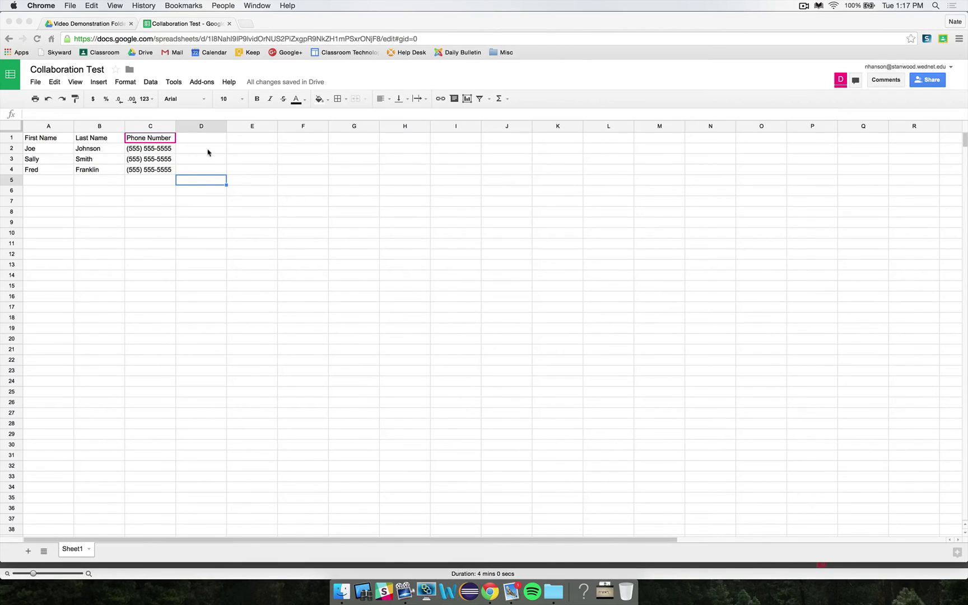
Add the comment "Can you bold this line?" to the Phone Number header in cell C1 of the Collaboration Test spreadsheet
left_click(169, 140)
left_click(453, 99)
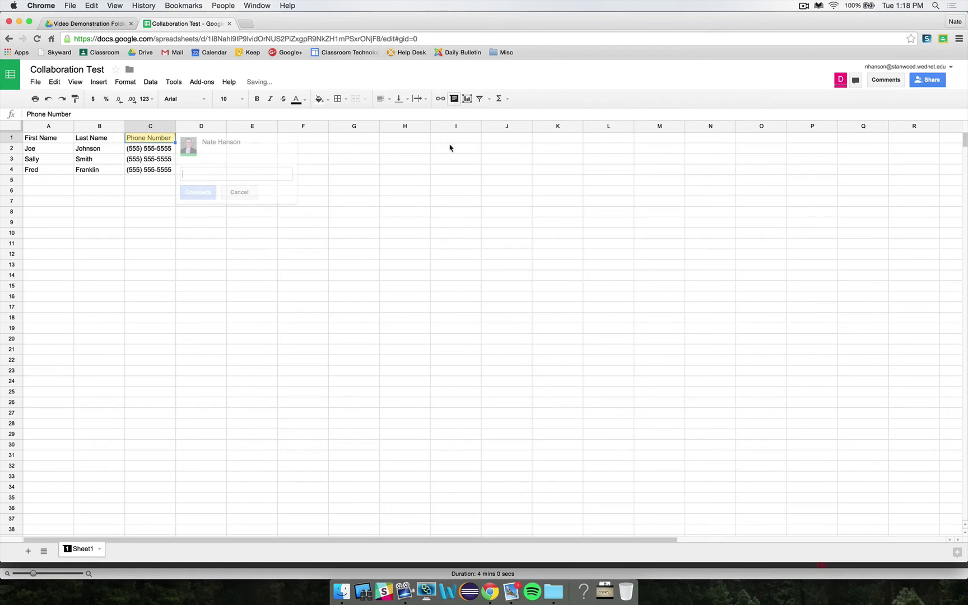
type("Can ")
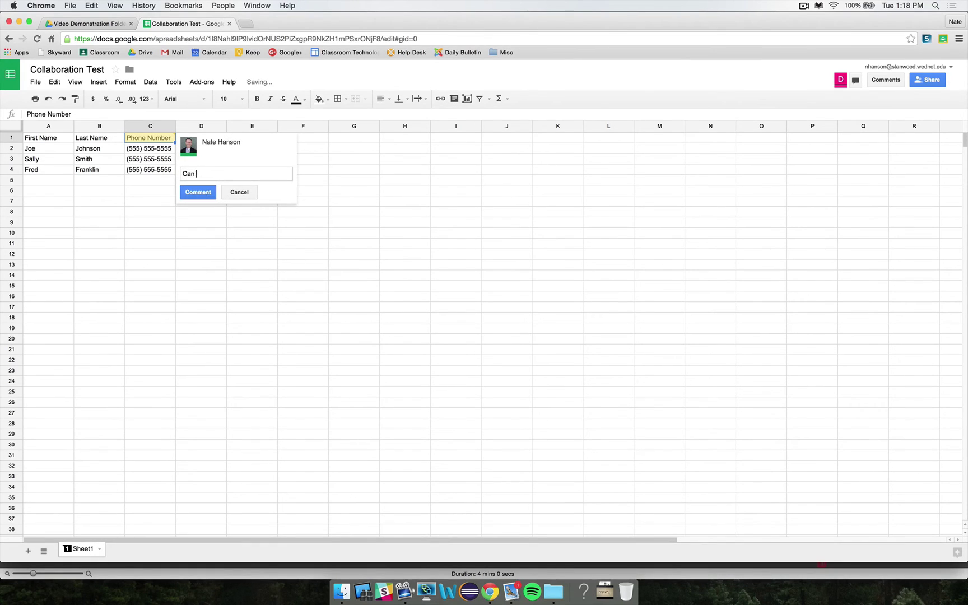
type("you bold this line?")
key("Return")
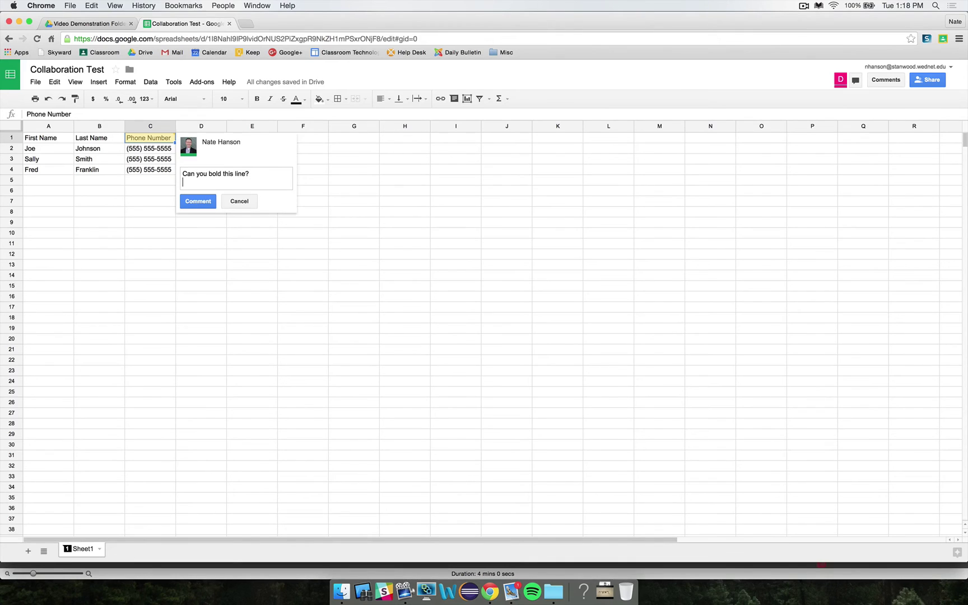
left_click(200, 202)
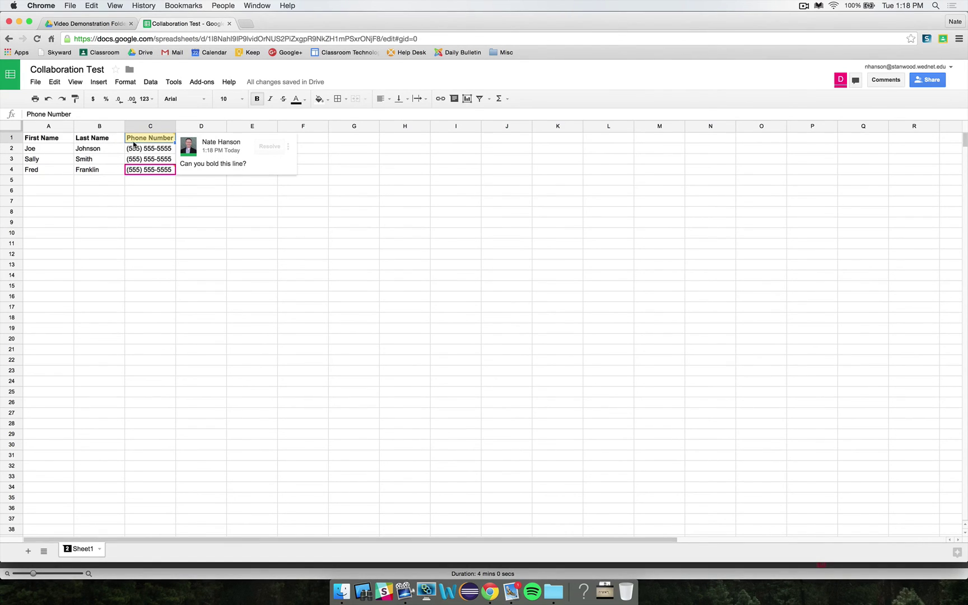
left_click(252, 195)
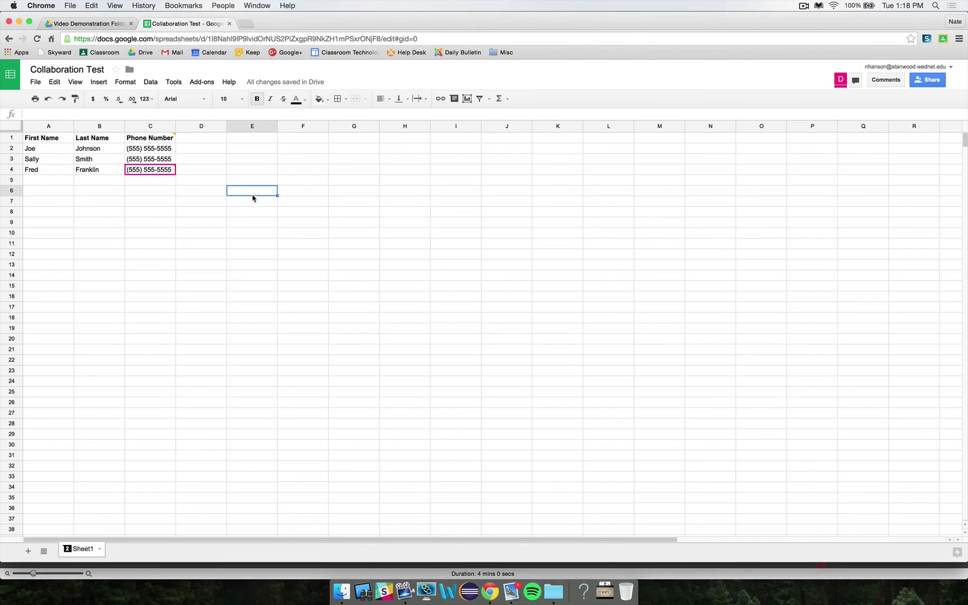
Italicize the phone numbers in cells C2 through C4
mouse_move(156, 172)
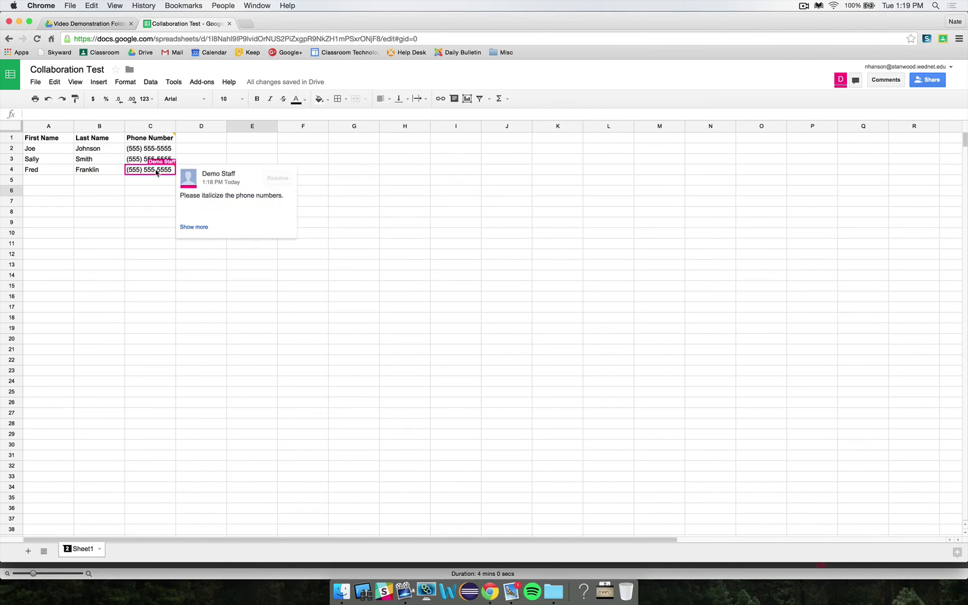
left_click_drag(155, 150, 156, 169)
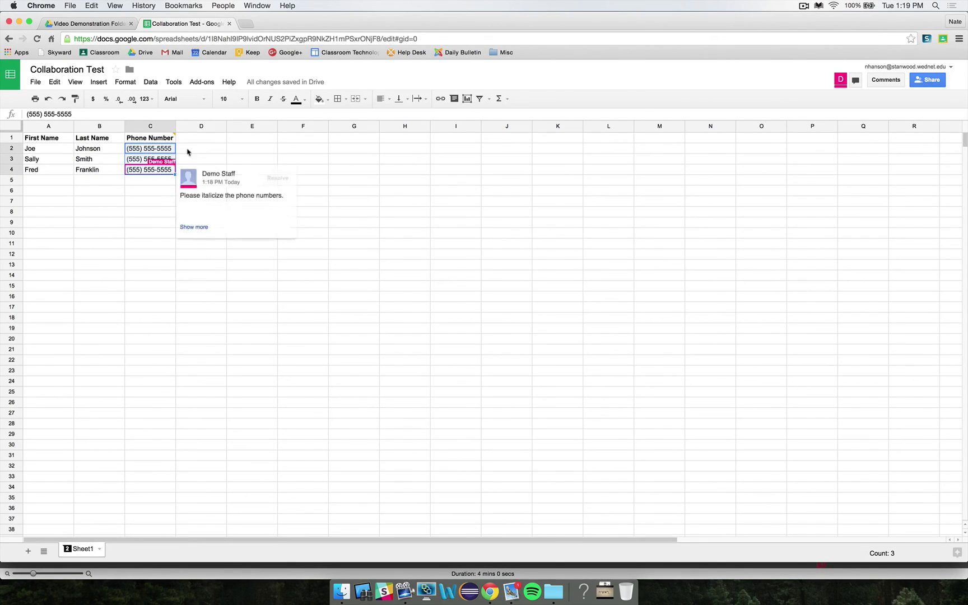
left_click(269, 100)
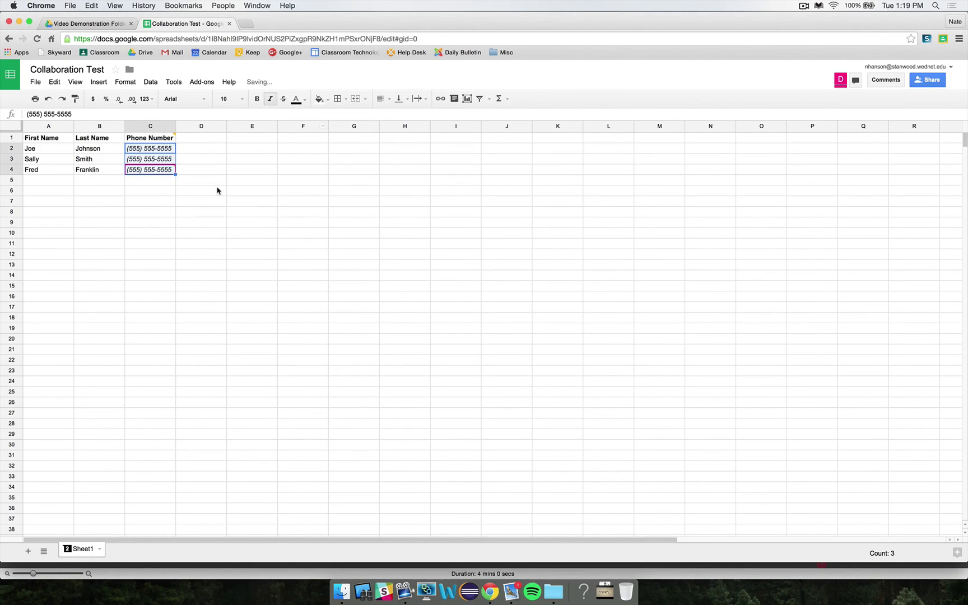
Reply "Done!" to the collaborator's comment on cell C4 and leave the comment thread
mouse_move(176, 169)
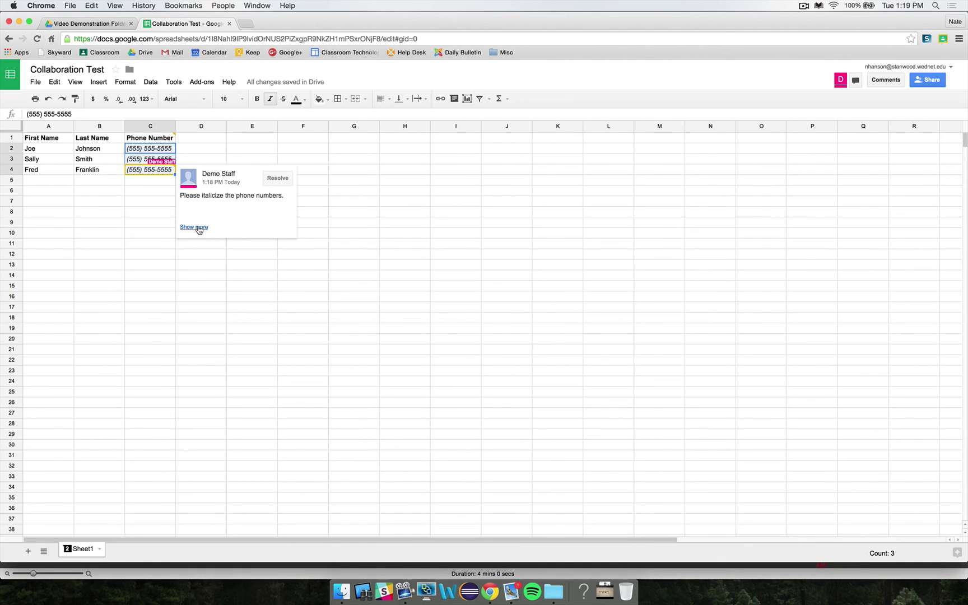
left_click(198, 227)
left_click(205, 218)
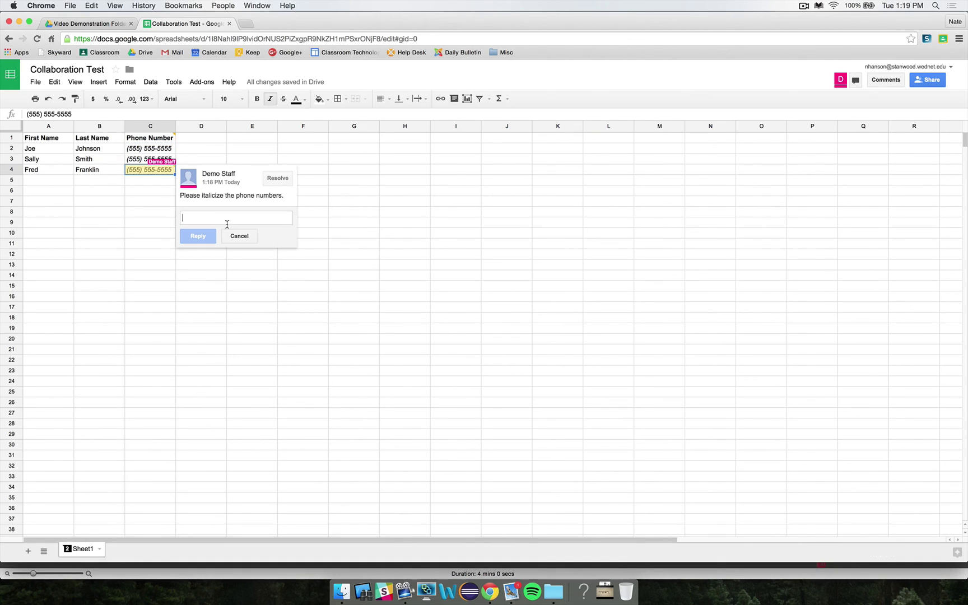
type("Done!")
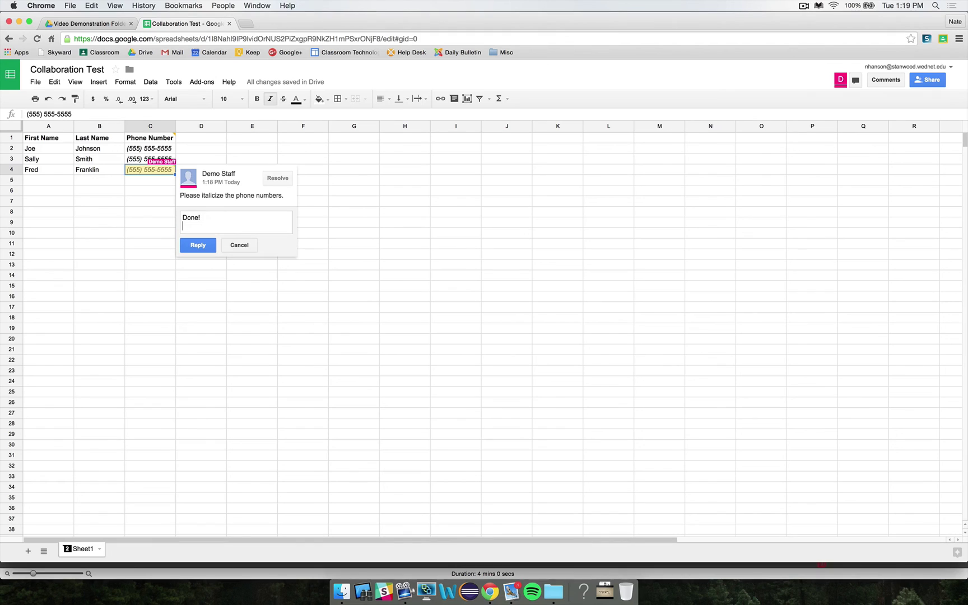
left_click(197, 245)
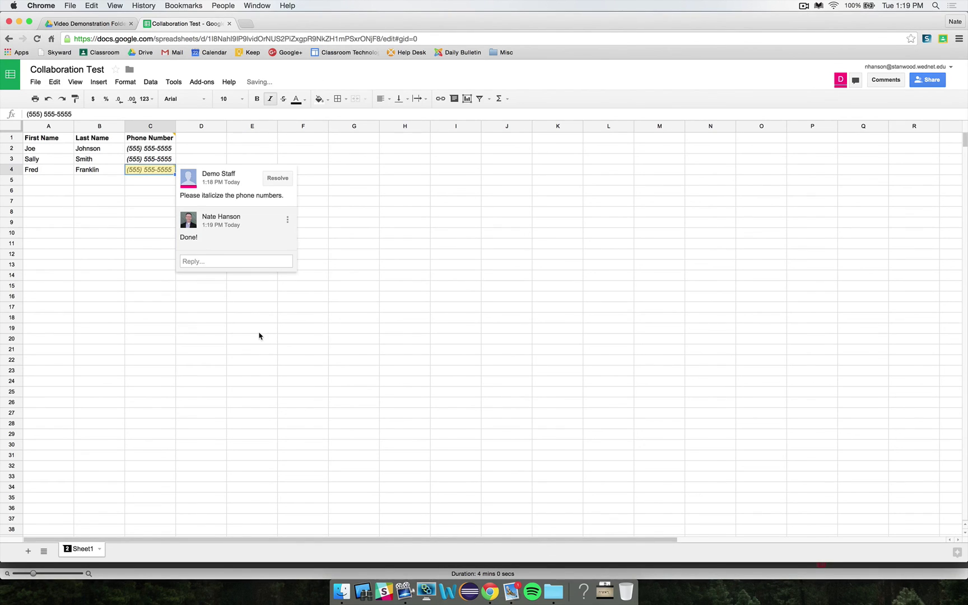
left_click(394, 295)
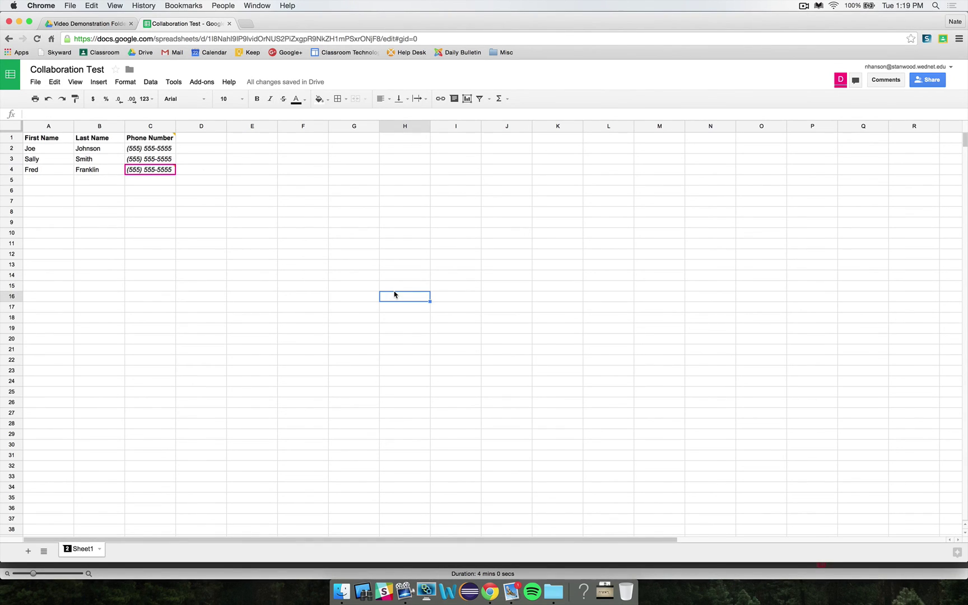